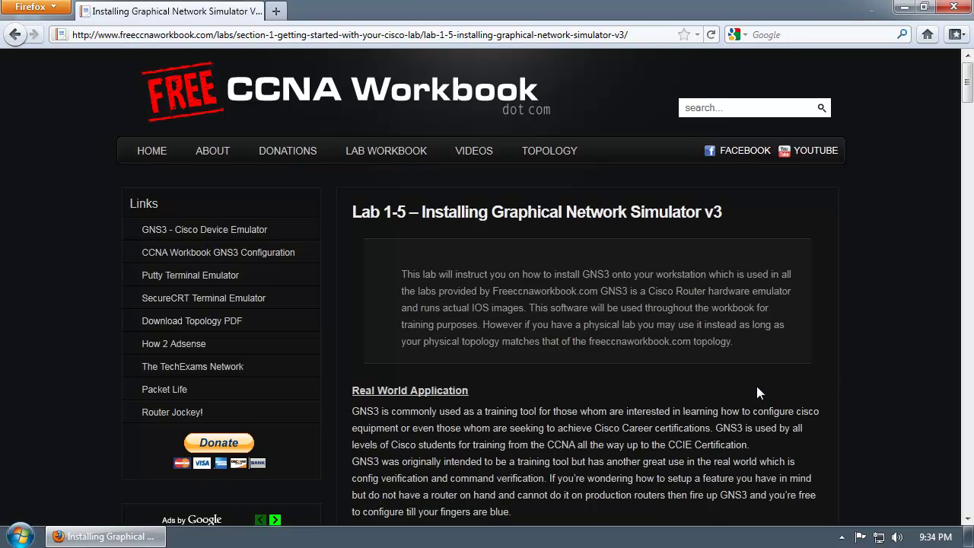
Scroll the lab page and follow its GNS3 link to the download site.
scroll(730, 373, "down", 1)
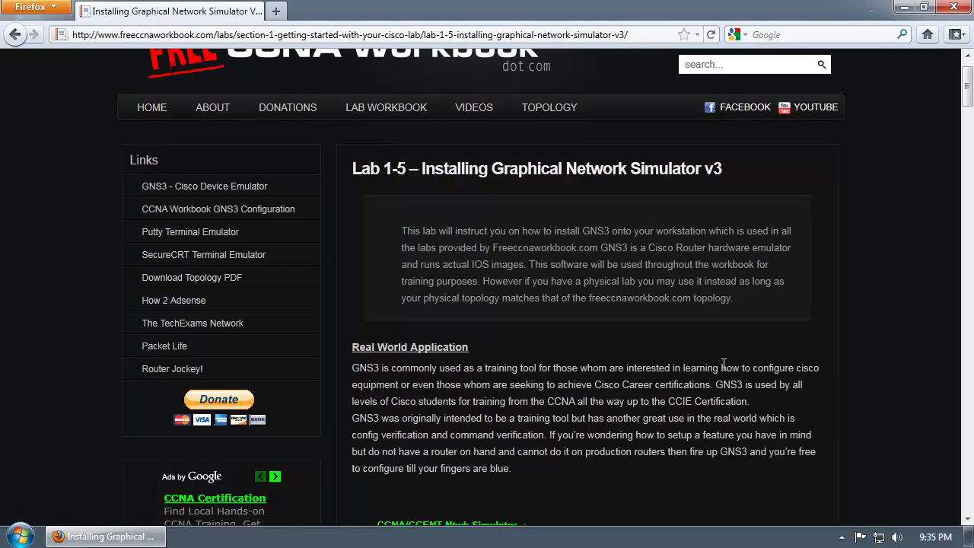
scroll(733, 317, "up", 1)
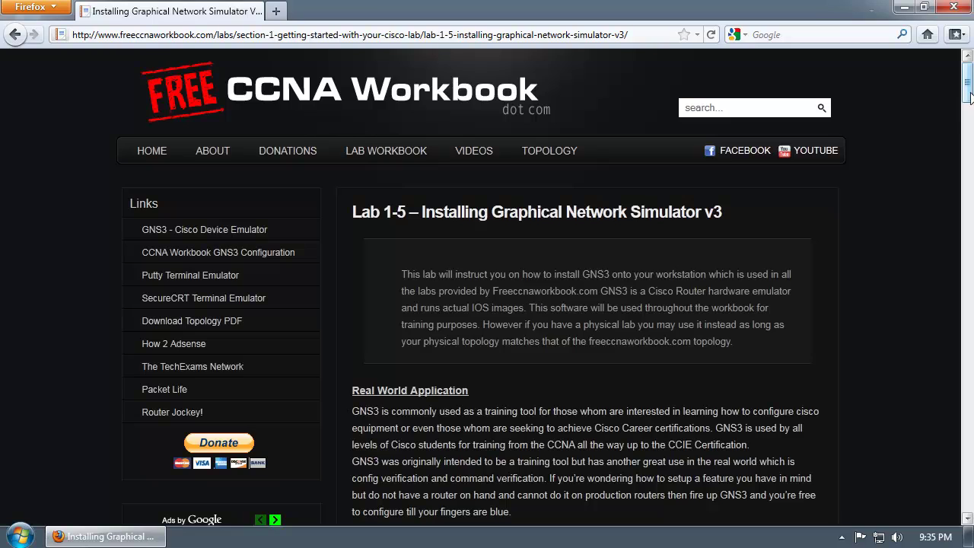
scroll(964, 95, "down", 2)
scroll(965, 96, "down", 10)
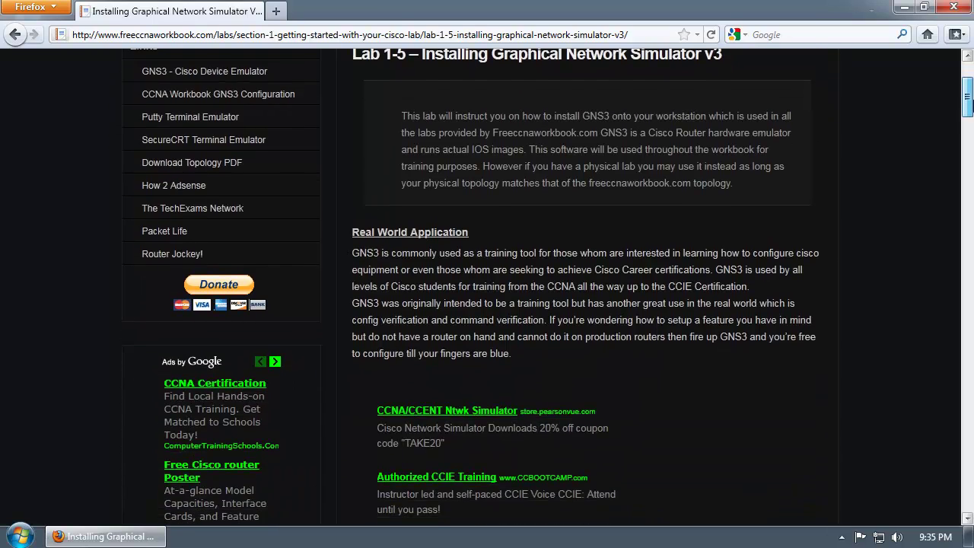
left_click_drag(969, 156, 969, 77)
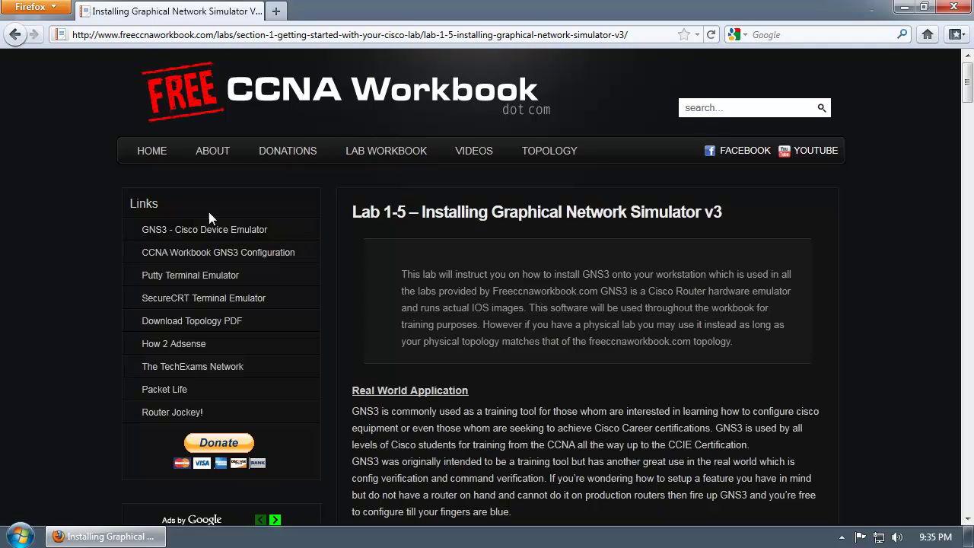
left_click(250, 232)
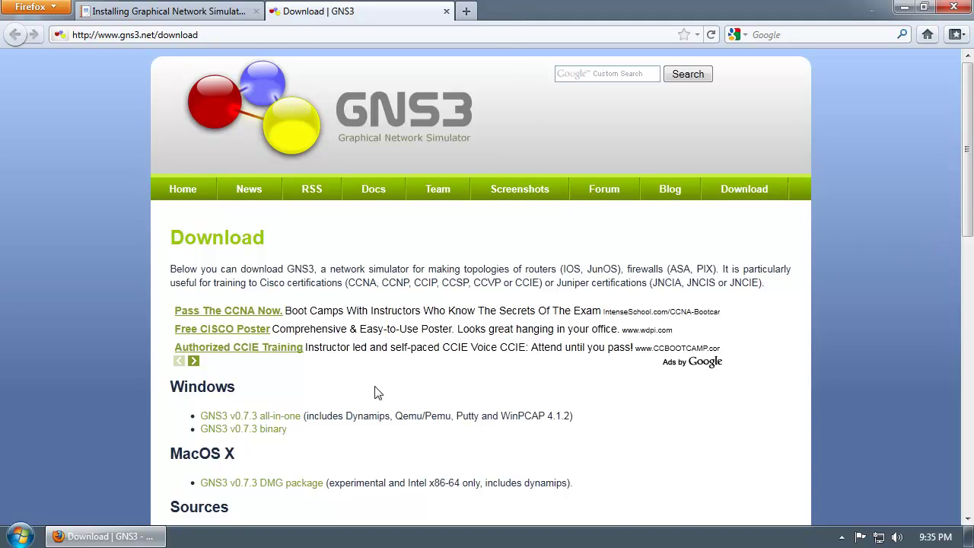
Start the GNS3 v0.7.3 all-in-one download, cancel the save prompt, and close both download tabs.
scroll(498, 335, "down", 3)
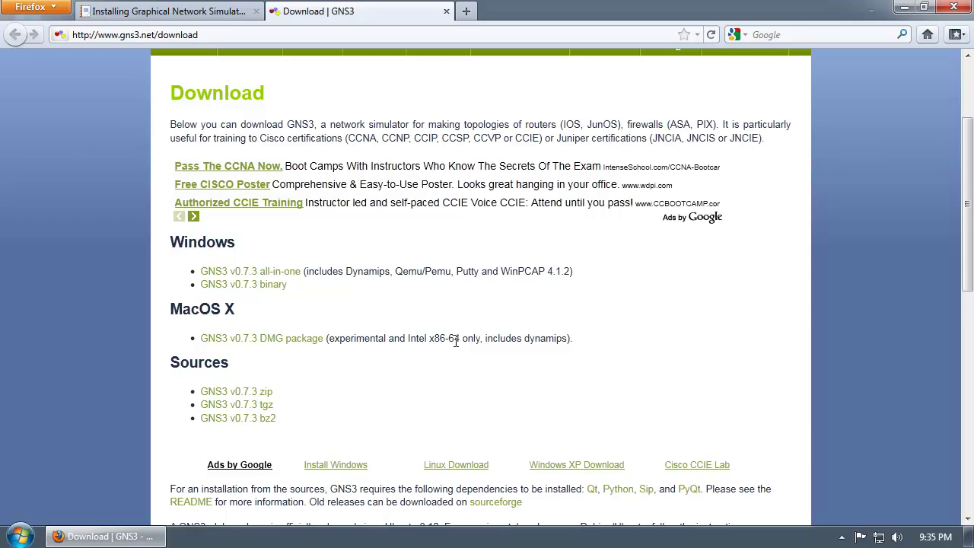
left_click(288, 279)
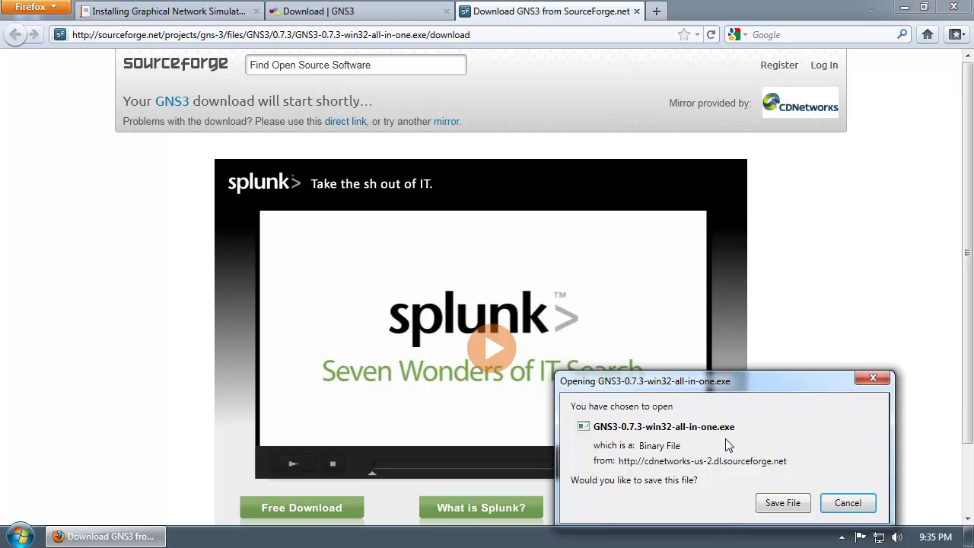
left_click(852, 504)
left_click(636, 11)
left_click(446, 10)
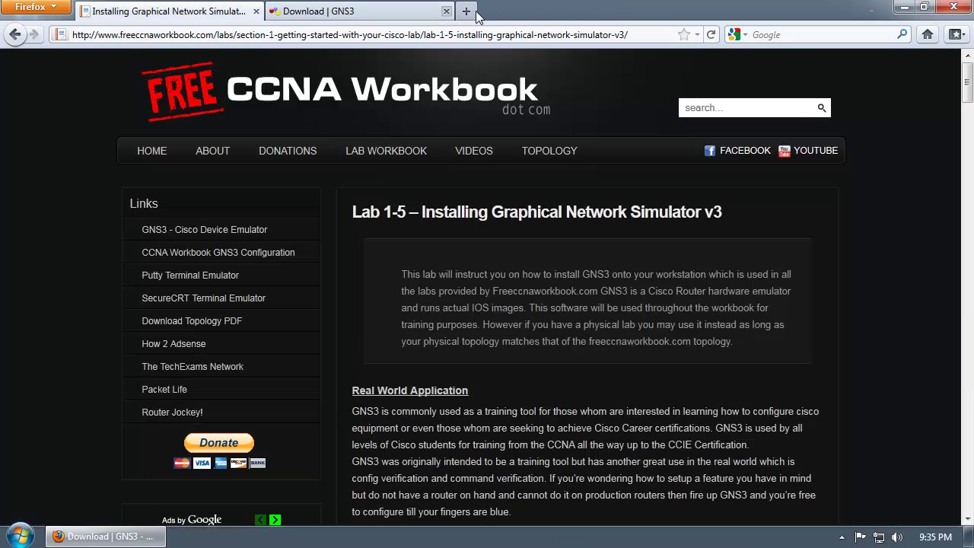
Minimize Firefox and run the GNS3-0.7.3 desktop installer past the security warning.
left_click(903, 7)
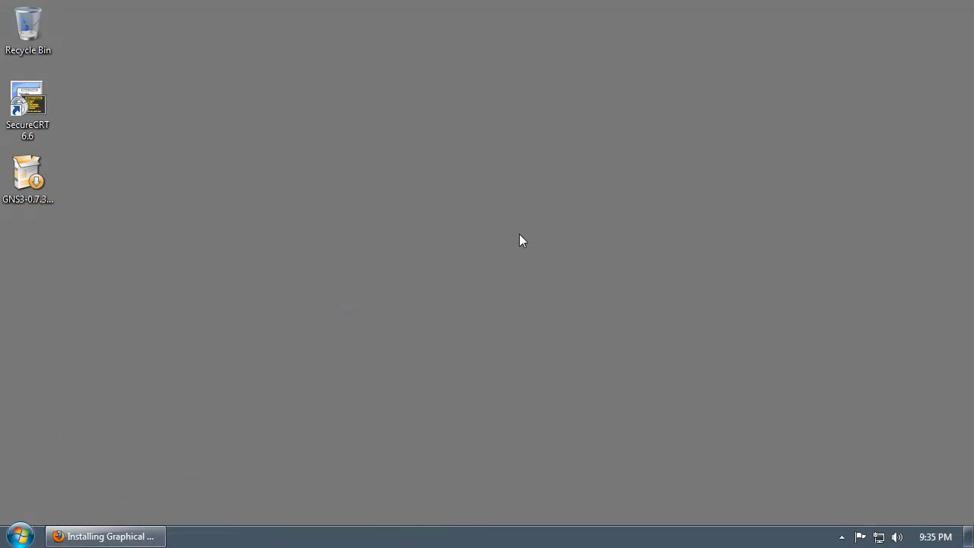
double_click(36, 176)
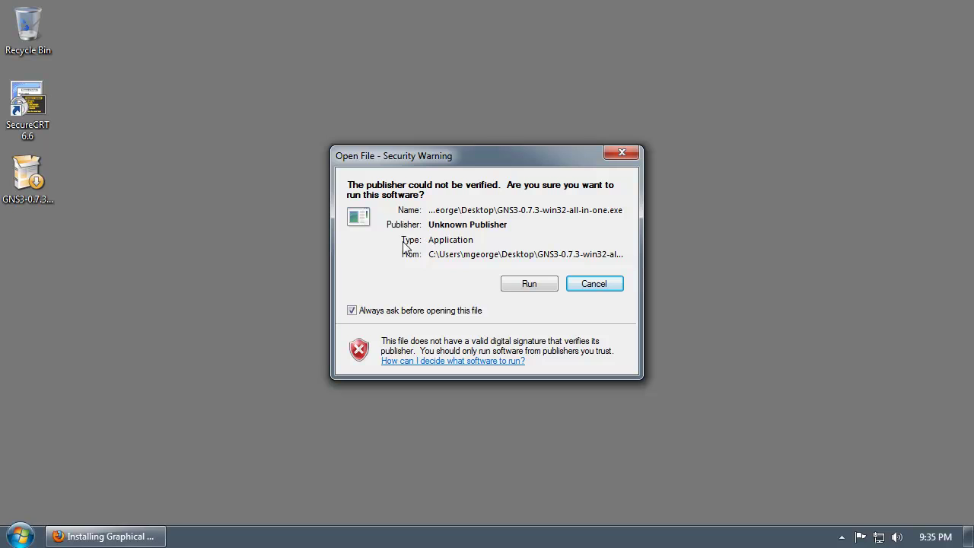
left_click(525, 285)
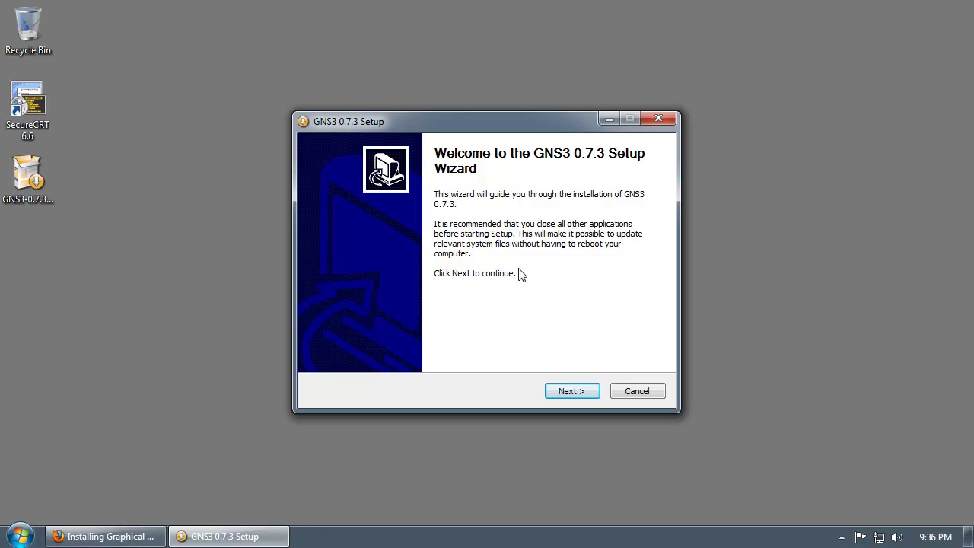
Accept the GNU GPL and restore the Start Menu folder name to just 'GNS3'.
left_click(580, 392)
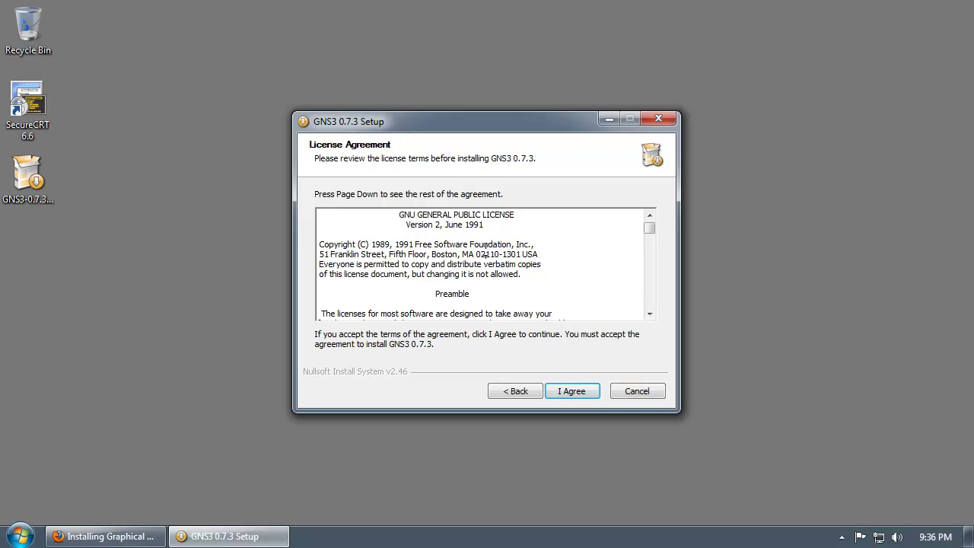
left_click(572, 391)
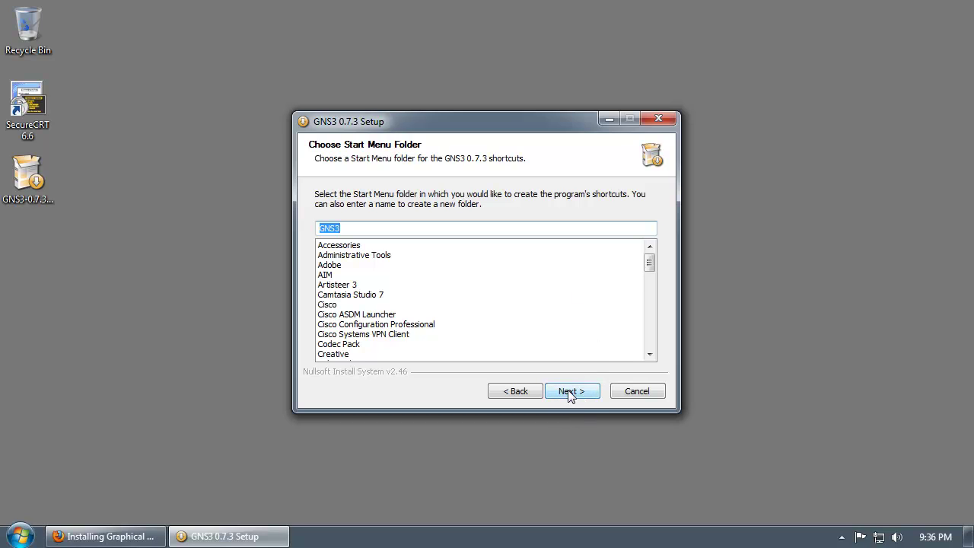
left_click(380, 228)
double_click(380, 229)
left_click(411, 285)
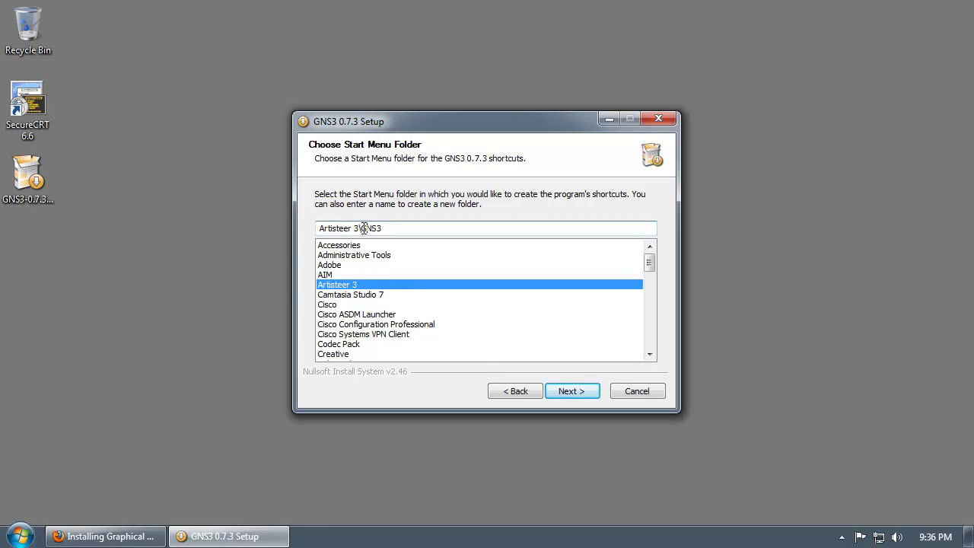
left_click_drag(364, 228, 227, 210)
key("BackSpace")
left_click(19, 535)
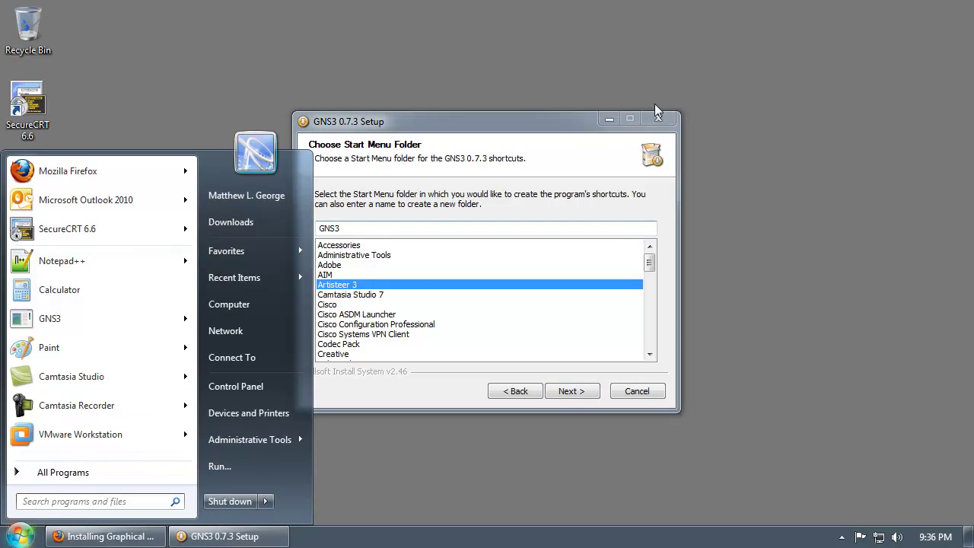
left_click(545, 173)
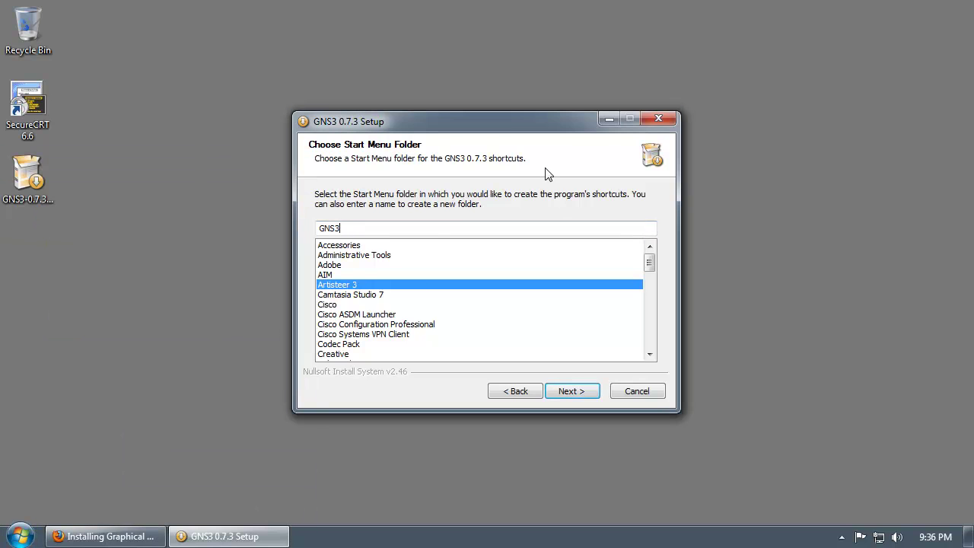
Install all components into the default C:\Program Files (x86)\GNS3\ folder.
left_click(576, 391)
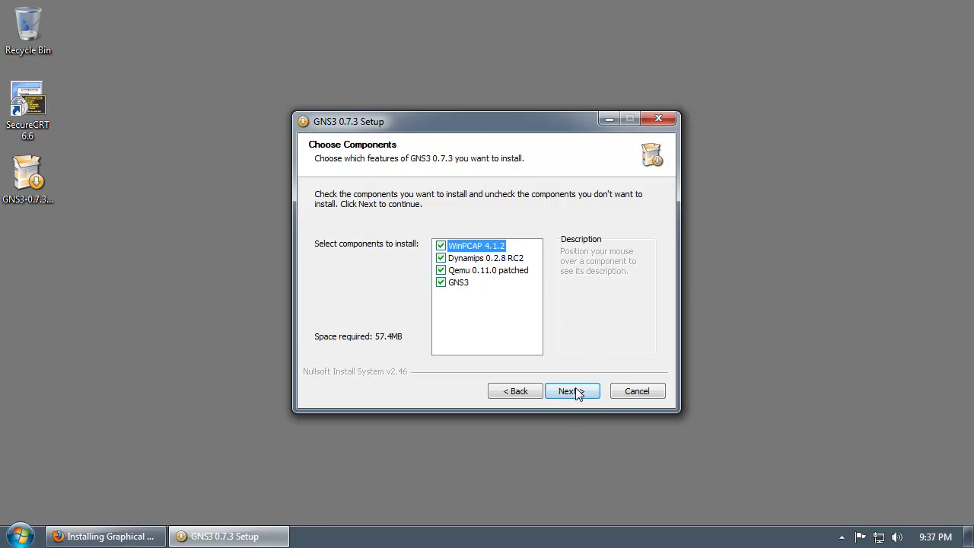
left_click(554, 397)
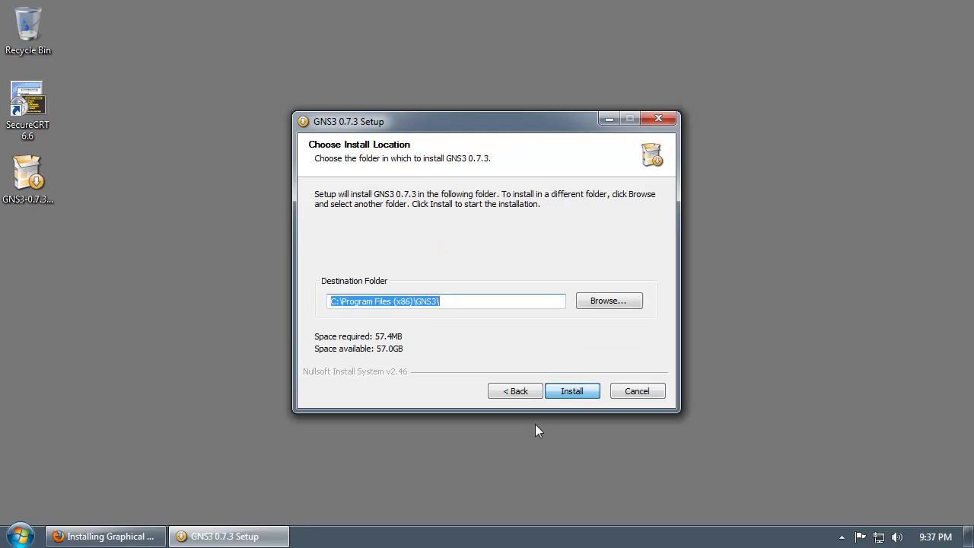
left_click(491, 304)
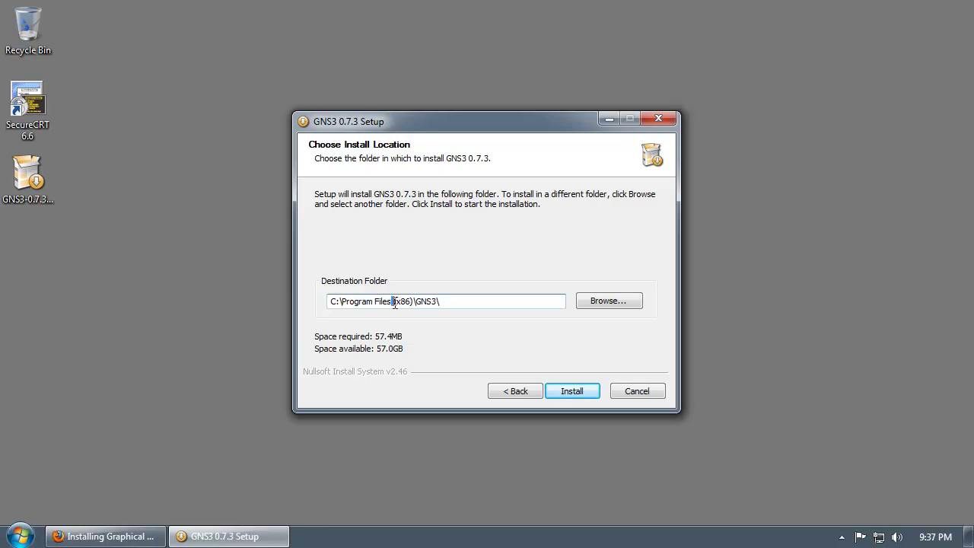
left_click_drag(393, 302, 414, 303)
left_click(417, 303)
left_click(578, 391)
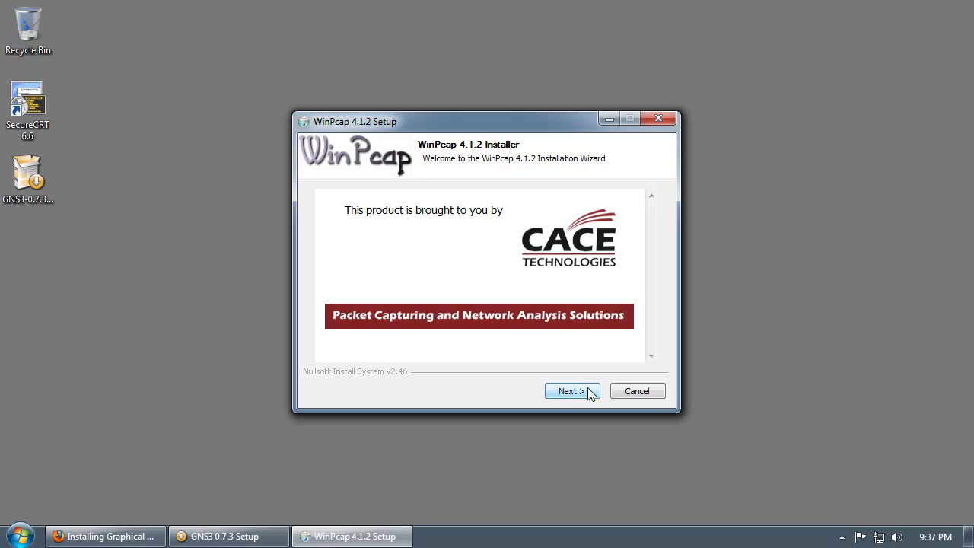
Accept the WinPcap 4.1.2 licence, install it with the driver starting at boot, and finish.
left_click(557, 393)
left_click(572, 392)
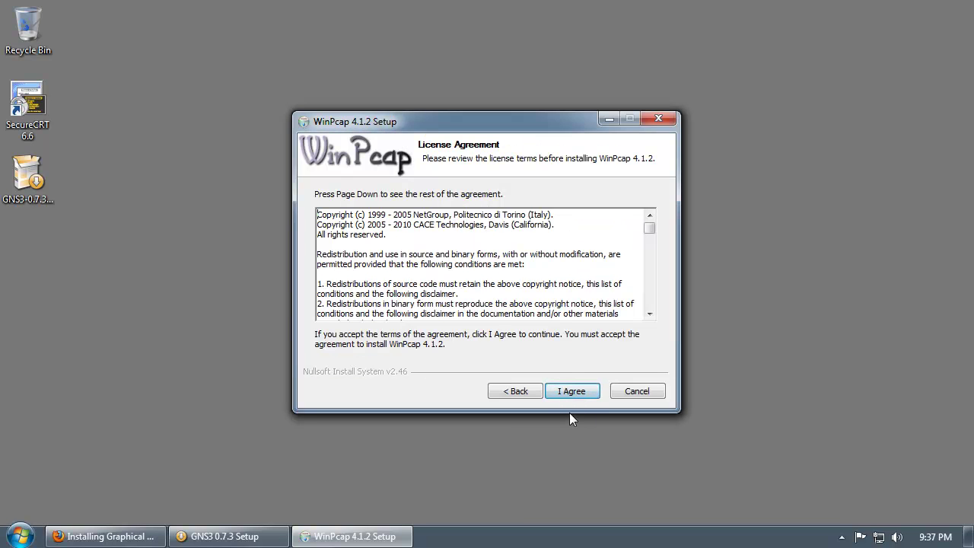
left_click(571, 391)
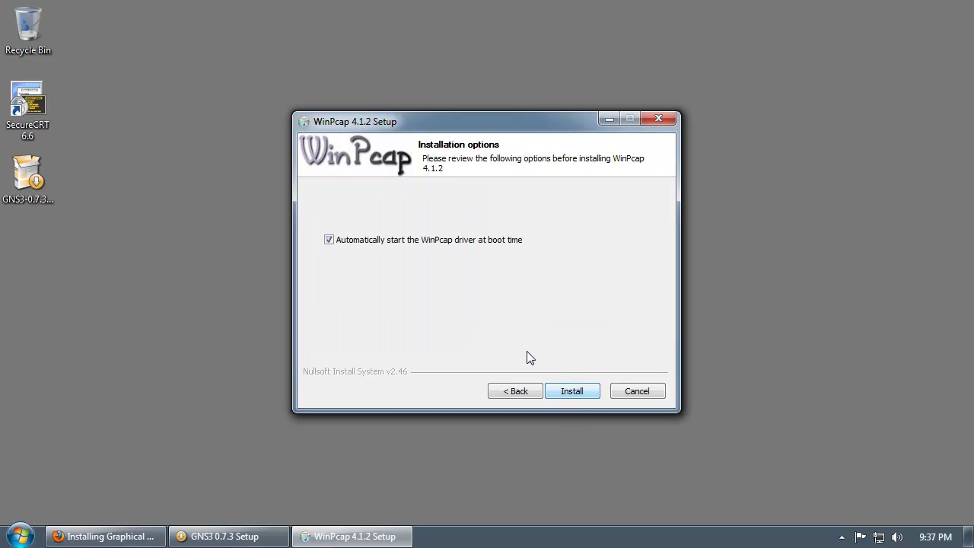
left_click(572, 391)
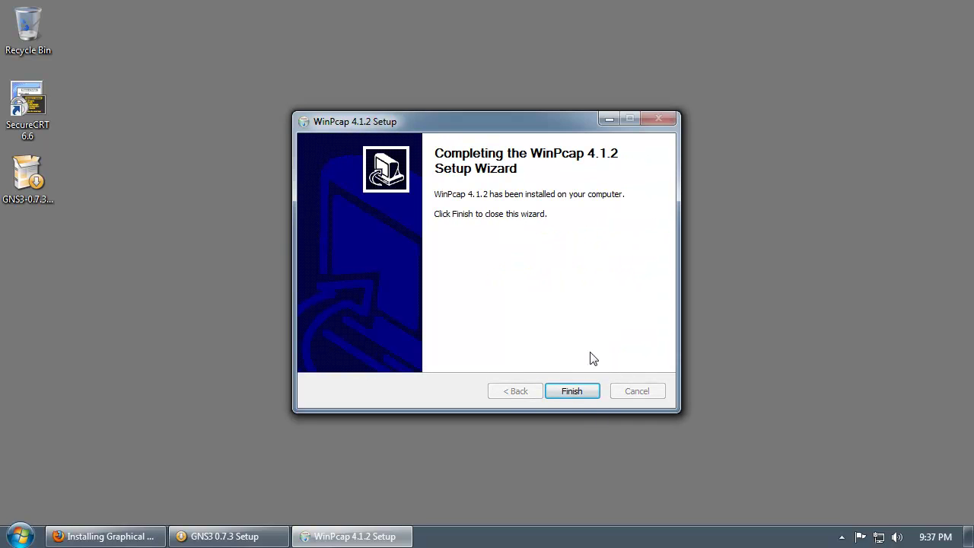
left_click(568, 392)
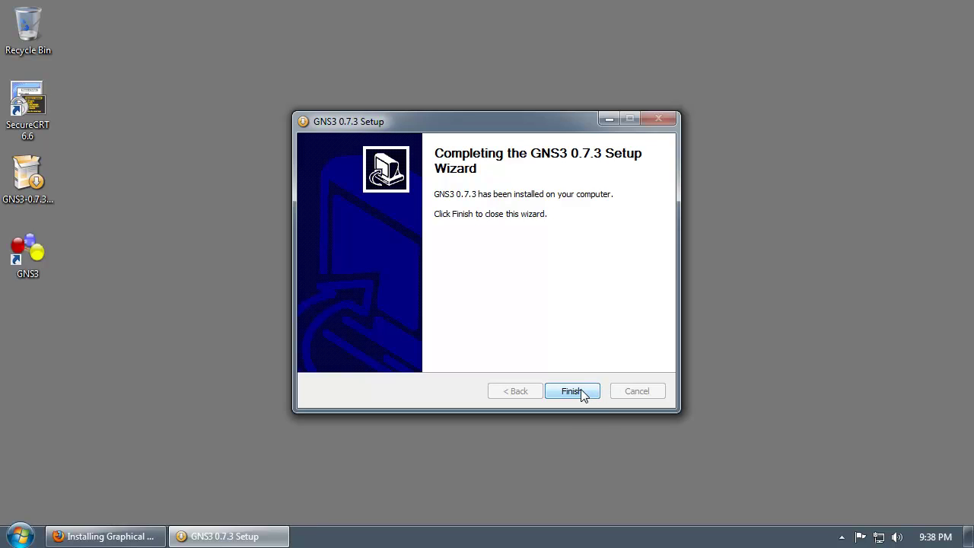
Finish GNS3 setup, select the new GNS3 desktop shortcut, and restore the Firefox lab page.
left_click(584, 396)
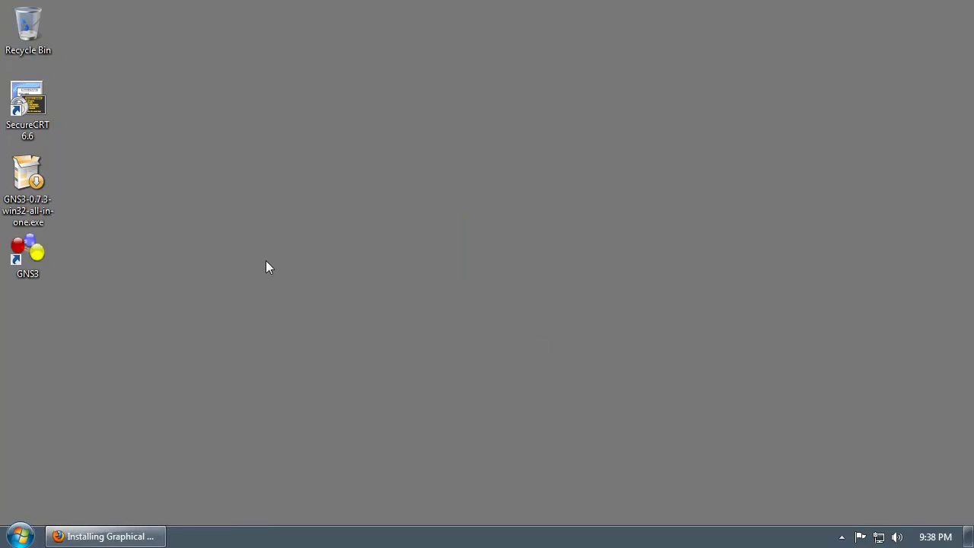
double_click(28, 253)
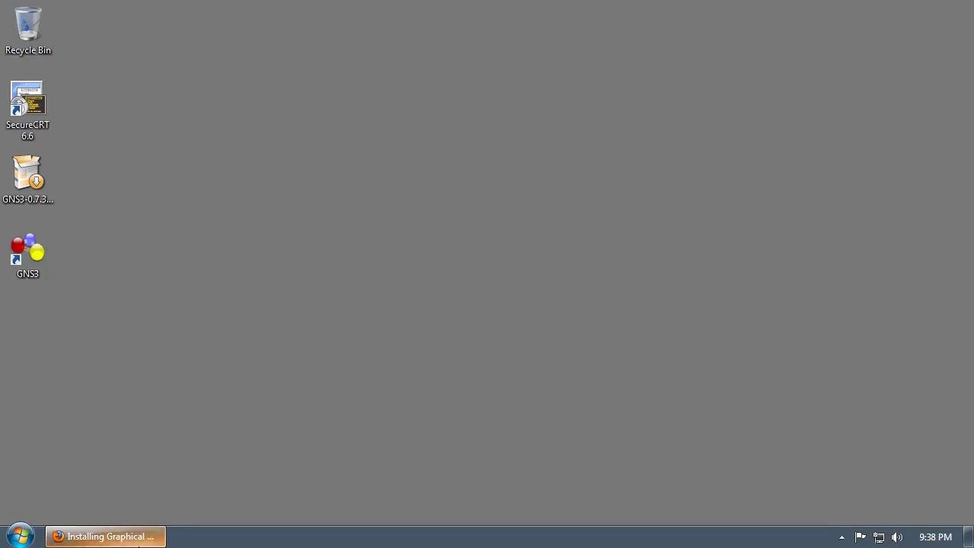
left_click(153, 535)
left_click_drag(967, 102, 970, 72)
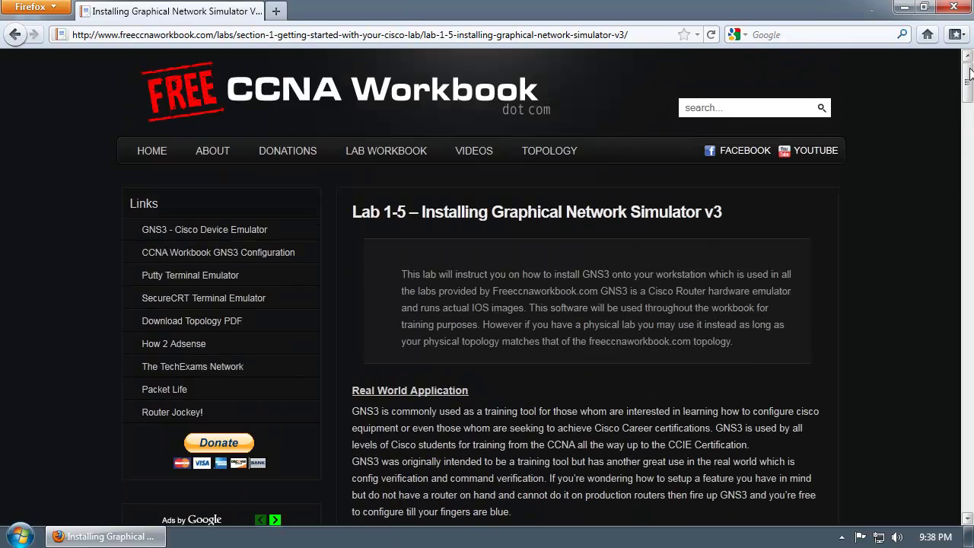